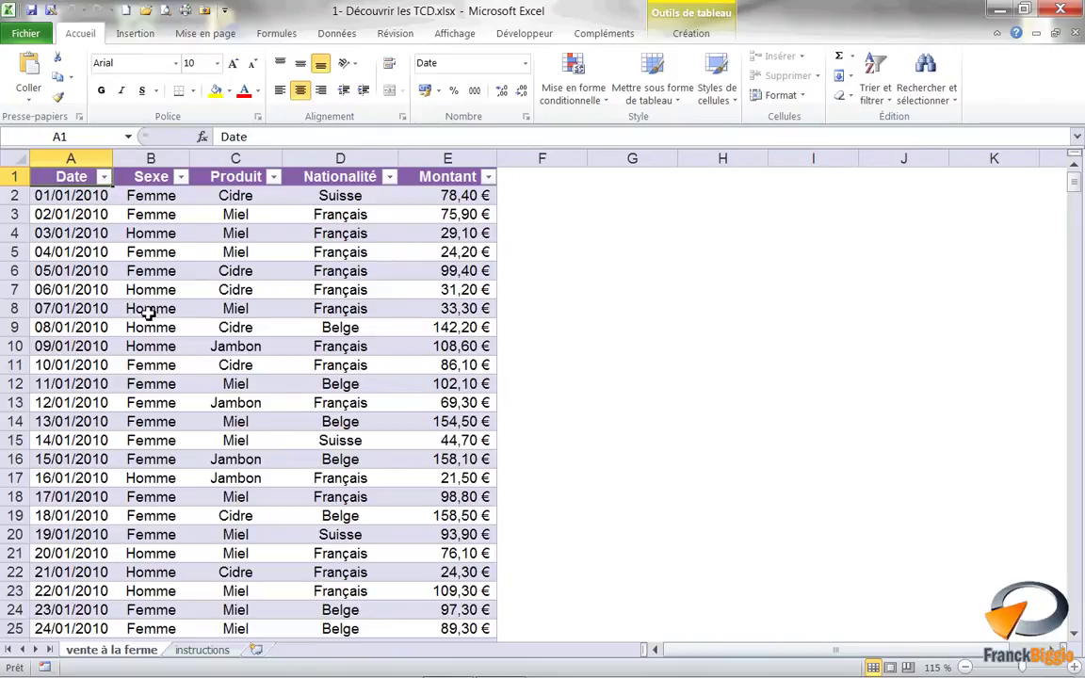
Step: Insert a pivot table from Liste_des_ventes on a new worksheet
{"action": "left_click", "coordinate": [134, 34]}
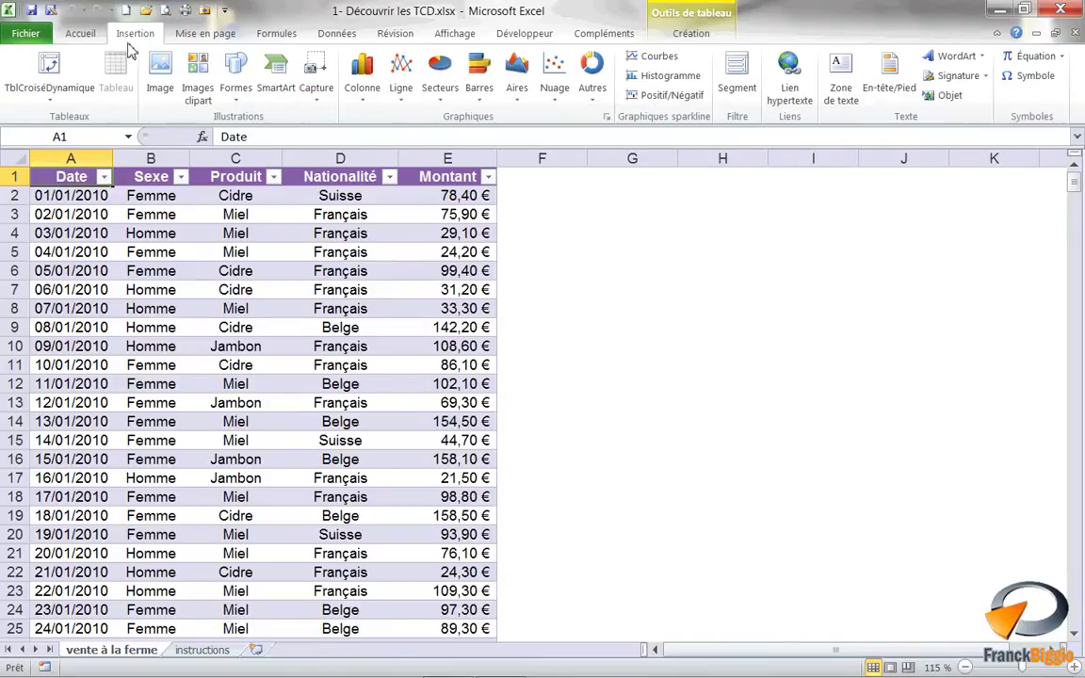
{"action": "left_click", "coordinate": [62, 66]}
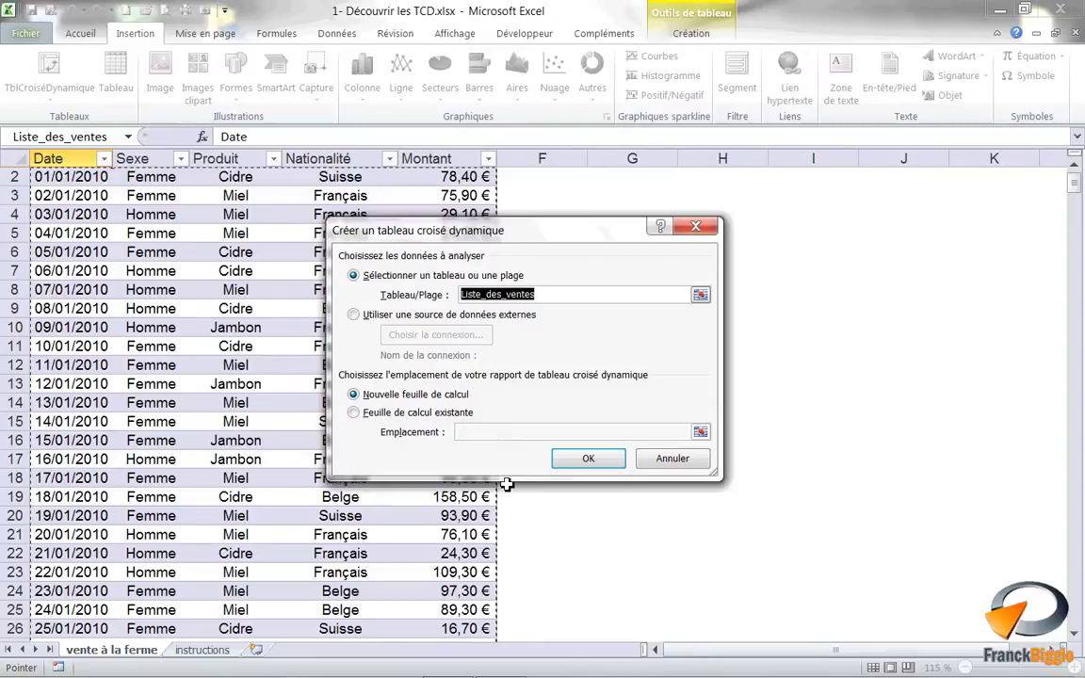
{"action": "left_click", "coordinate": [586, 462]}
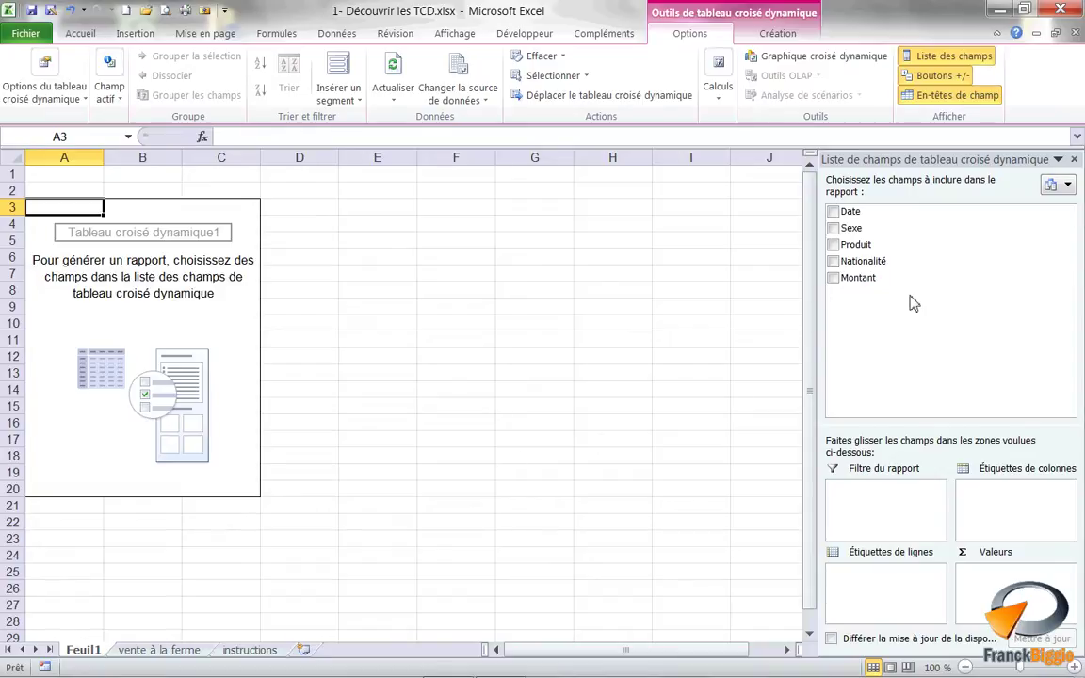
Step: Add the Montant field to the Valeurs area, showing a total of 44399,9
{"action": "mouse_move", "coordinate": [858, 278]}
{"action": "left_mouse_down"}
{"action": "mouse_move", "coordinate": [971, 395]}
{"action": "mouse_move", "coordinate": [1008, 599]}
{"action": "left_mouse_up"}
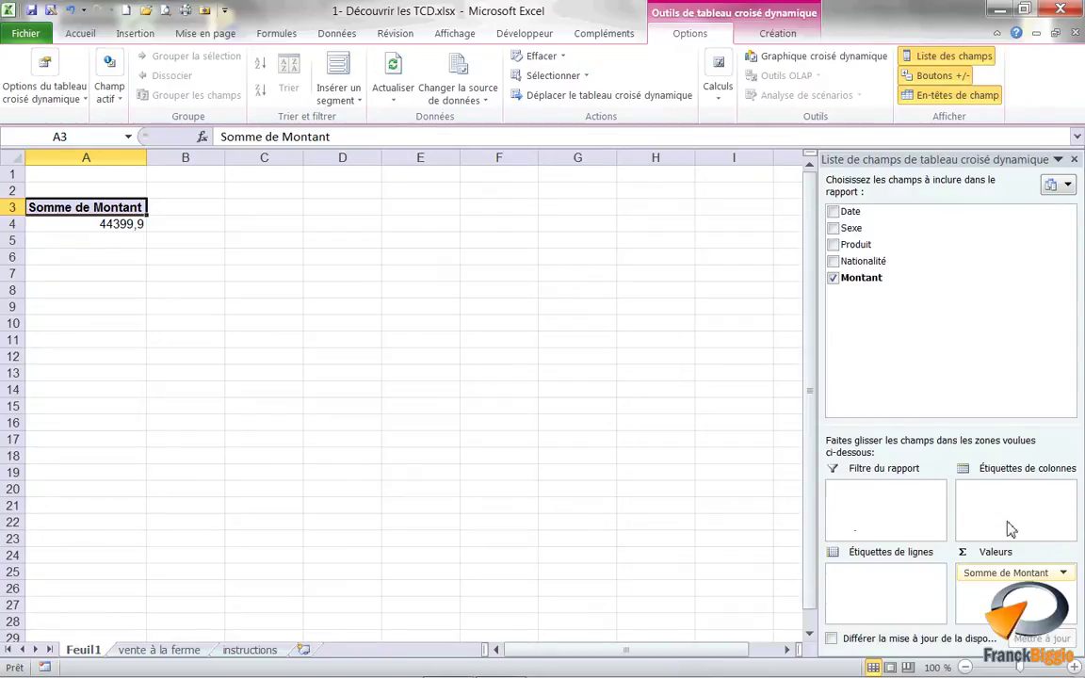
Step: Change the Montant value field to summarize by Nombre instead of Somme
{"action": "left_click", "coordinate": [1070, 574]}
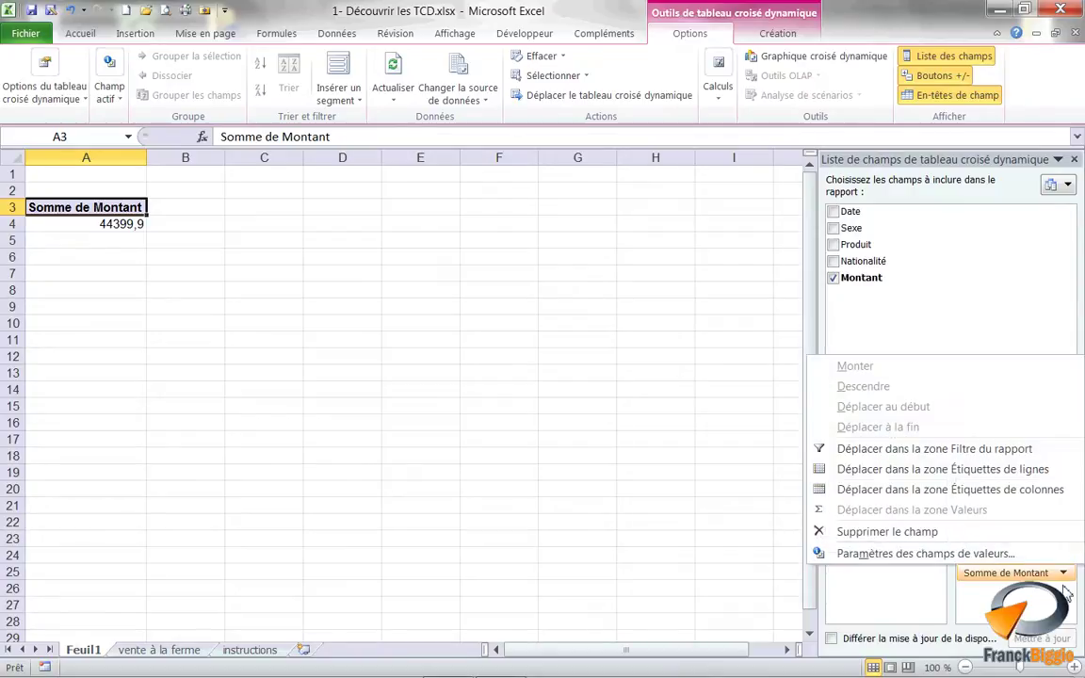
{"action": "left_click", "coordinate": [980, 554]}
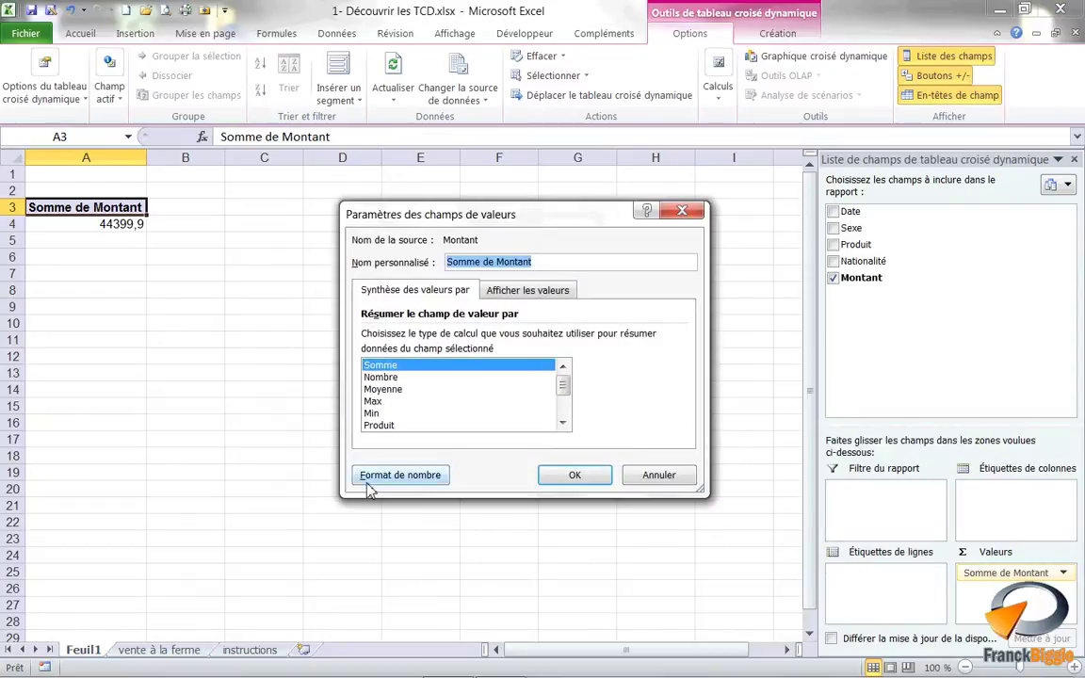
{"action": "left_click", "coordinate": [396, 378]}
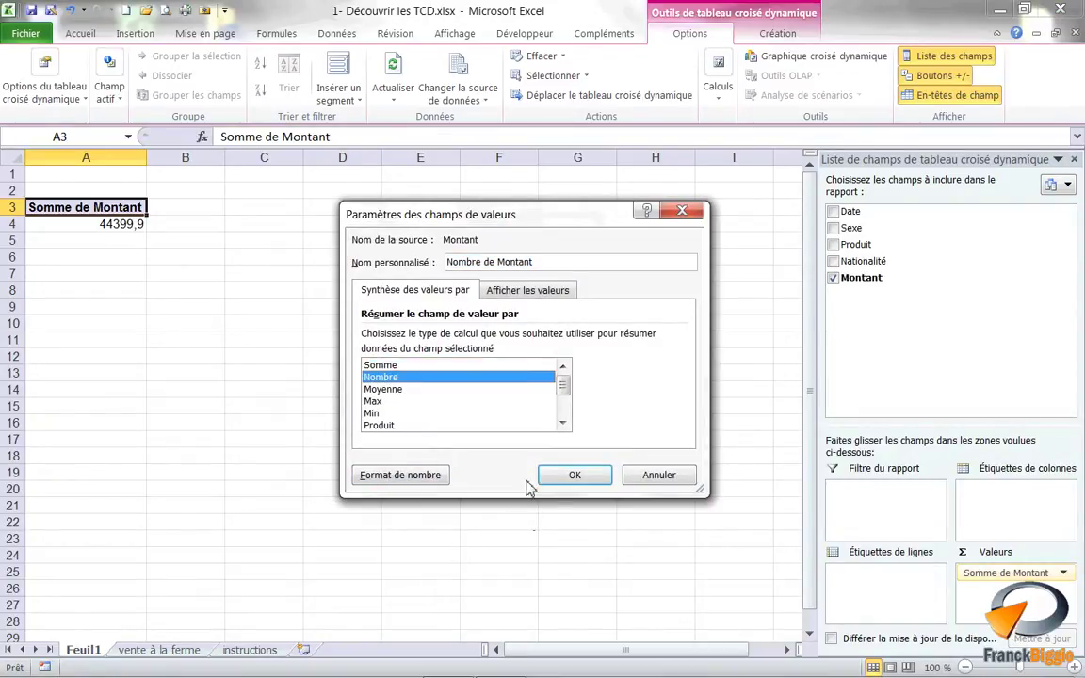
{"action": "left_click", "coordinate": [577, 475]}
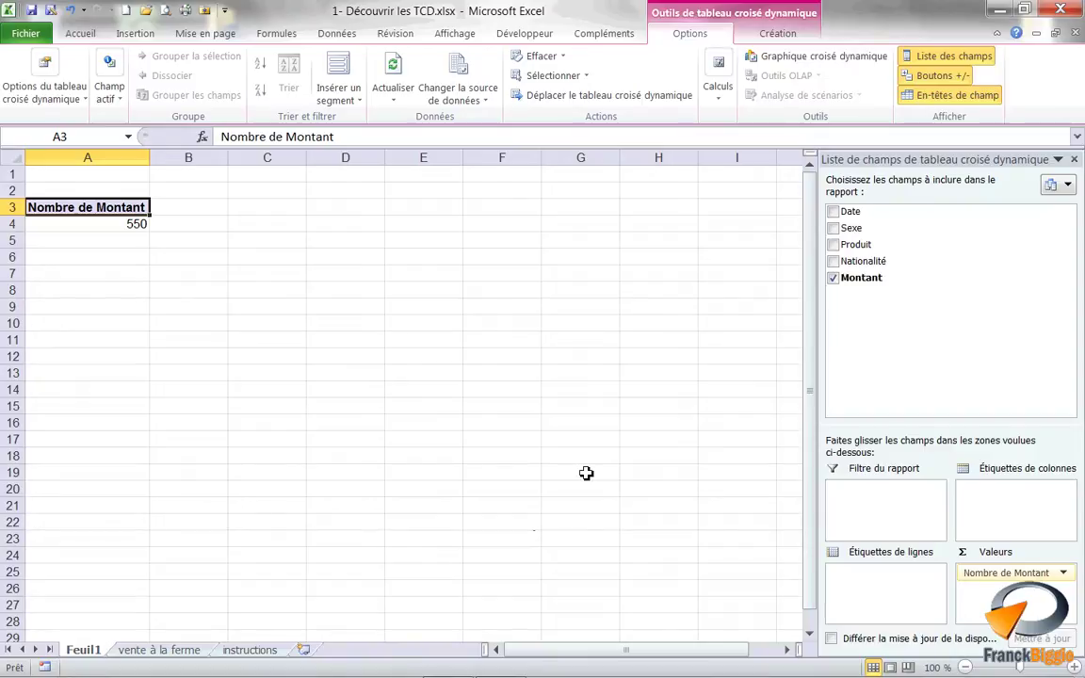
Step: Add Montant as row labels and select an amount label like A8
{"action": "mouse_move", "coordinate": [891, 279]}
{"action": "left_mouse_down"}
{"action": "mouse_move", "coordinate": [919, 452]}
{"action": "mouse_move", "coordinate": [885, 612]}
{"action": "left_mouse_up"}
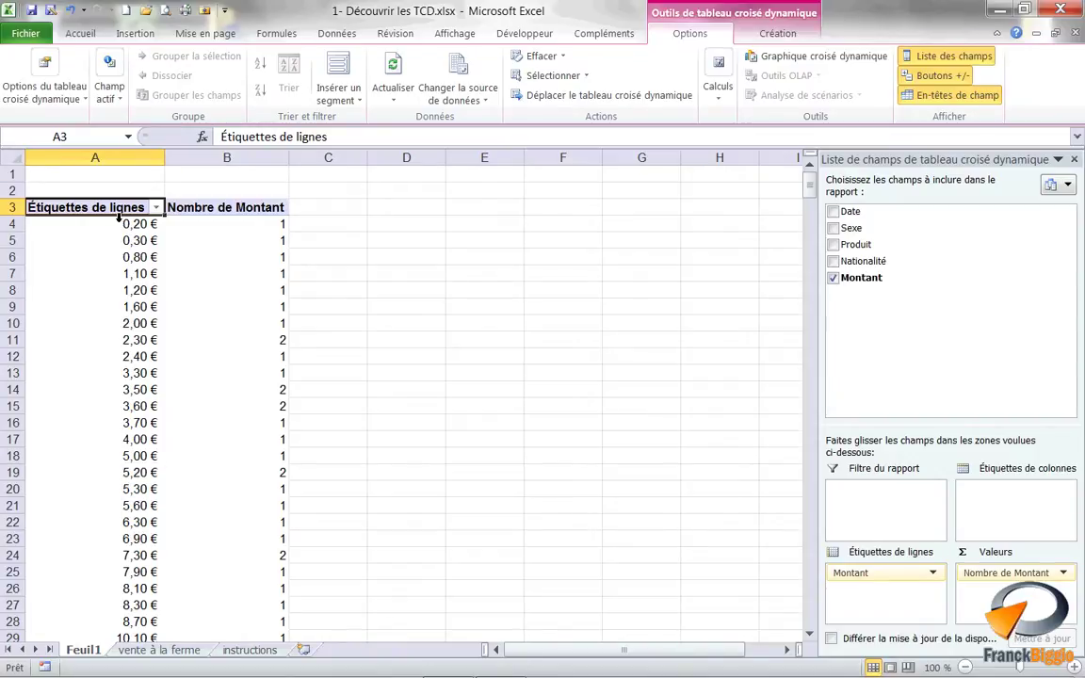
{"action": "left_click", "coordinate": [135, 292]}
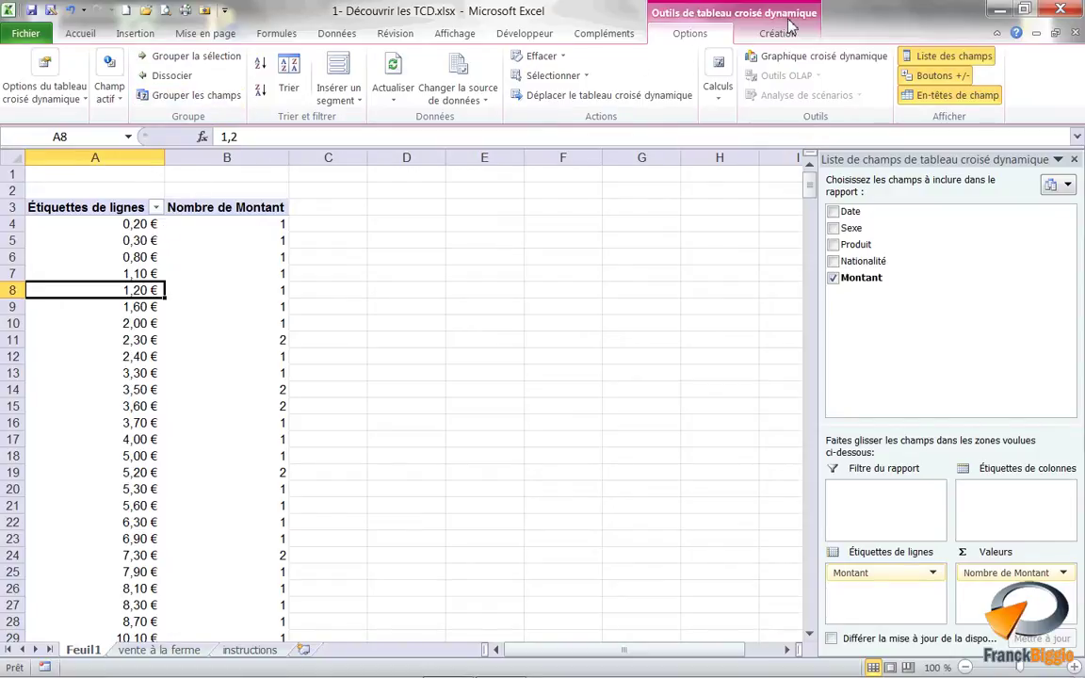
Step: Group amounts from 0 to 200 by 50, then hide the field list and field headers
{"action": "left_click", "coordinate": [194, 98]}
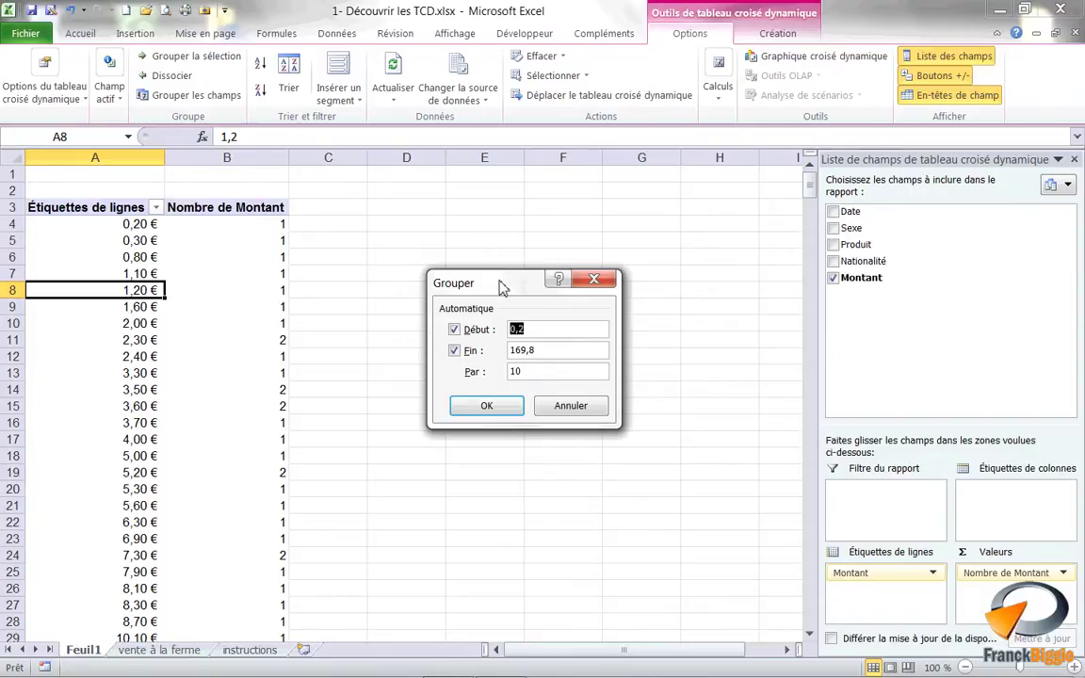
{"action": "left_click_drag", "start_coordinate": [501, 285], "coordinate": [442, 219]}
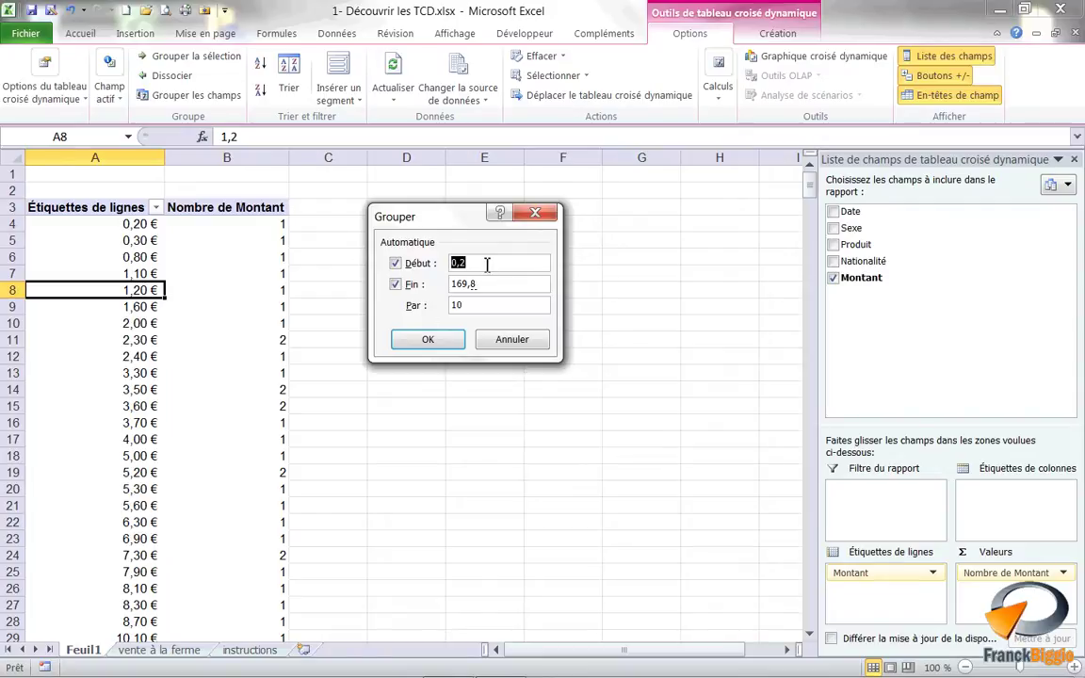
{"action": "type", "text": "0"}
{"action": "double_click", "coordinate": [481, 288]}
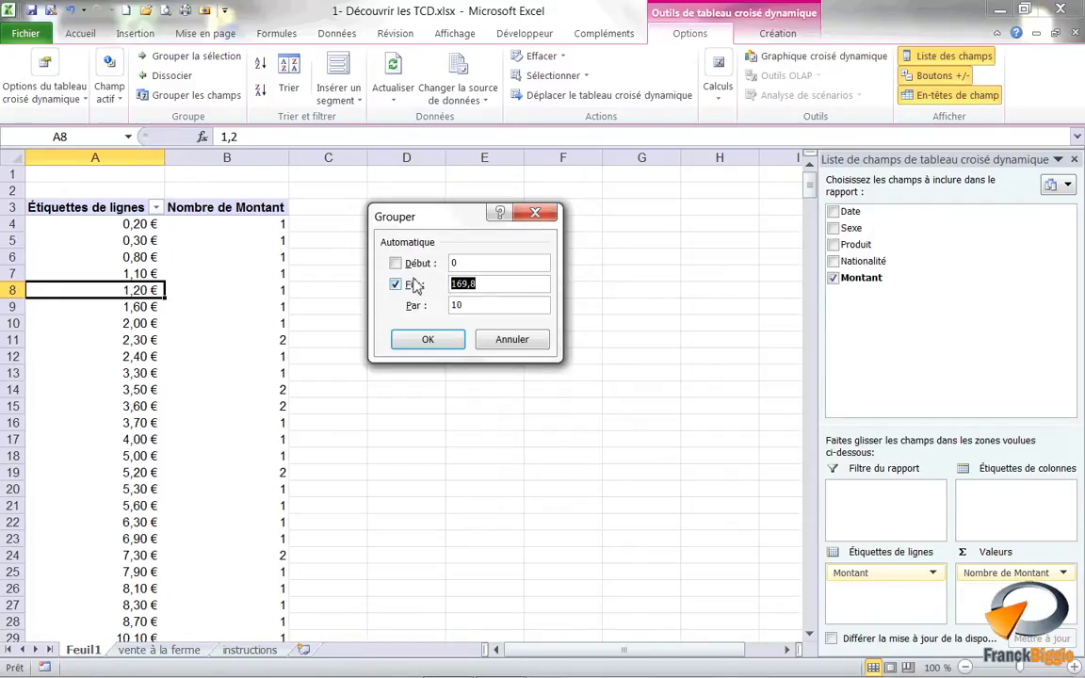
{"action": "type", "text": "200"}
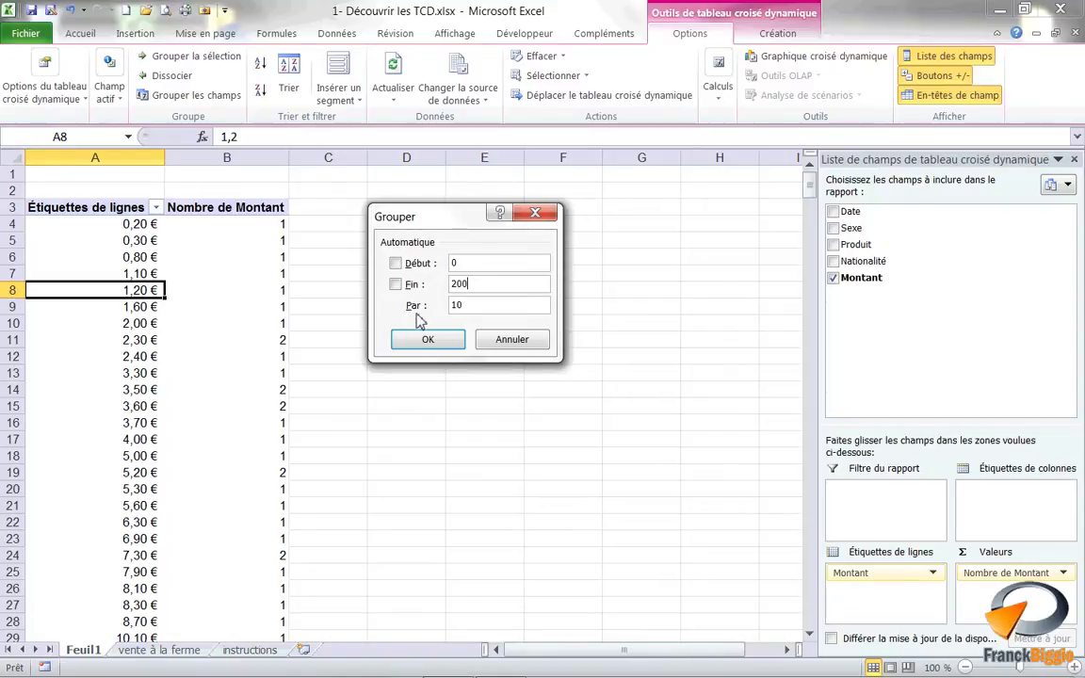
{"action": "left_click_drag", "start_coordinate": [461, 305], "coordinate": [443, 308]}
{"action": "type", "text": "50"}
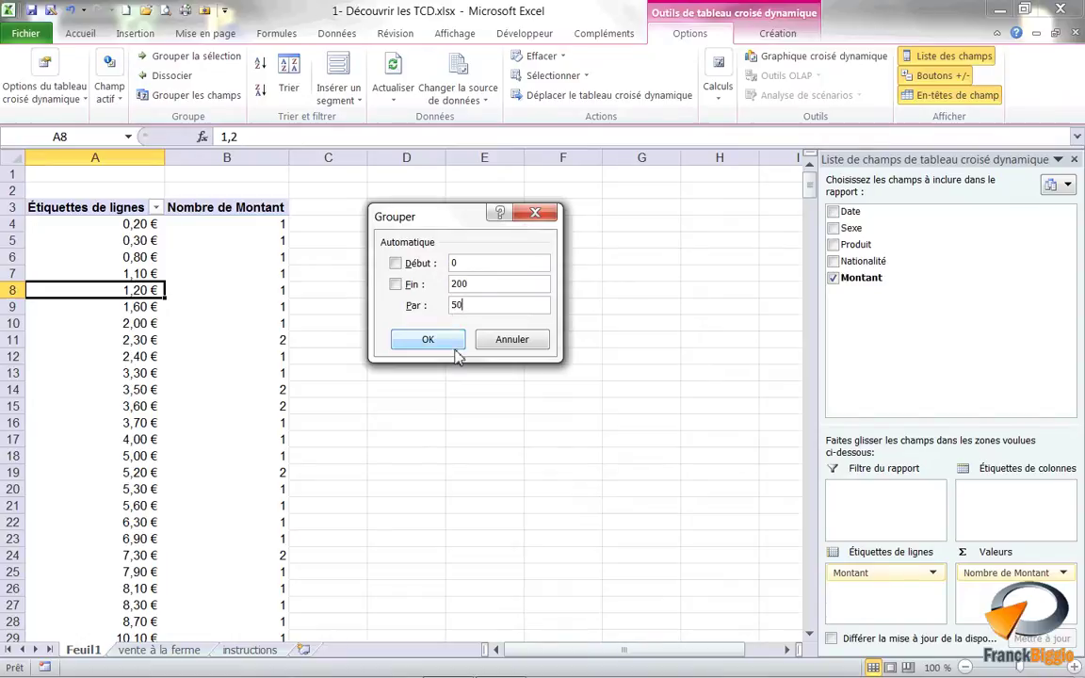
{"action": "left_click", "coordinate": [444, 341]}
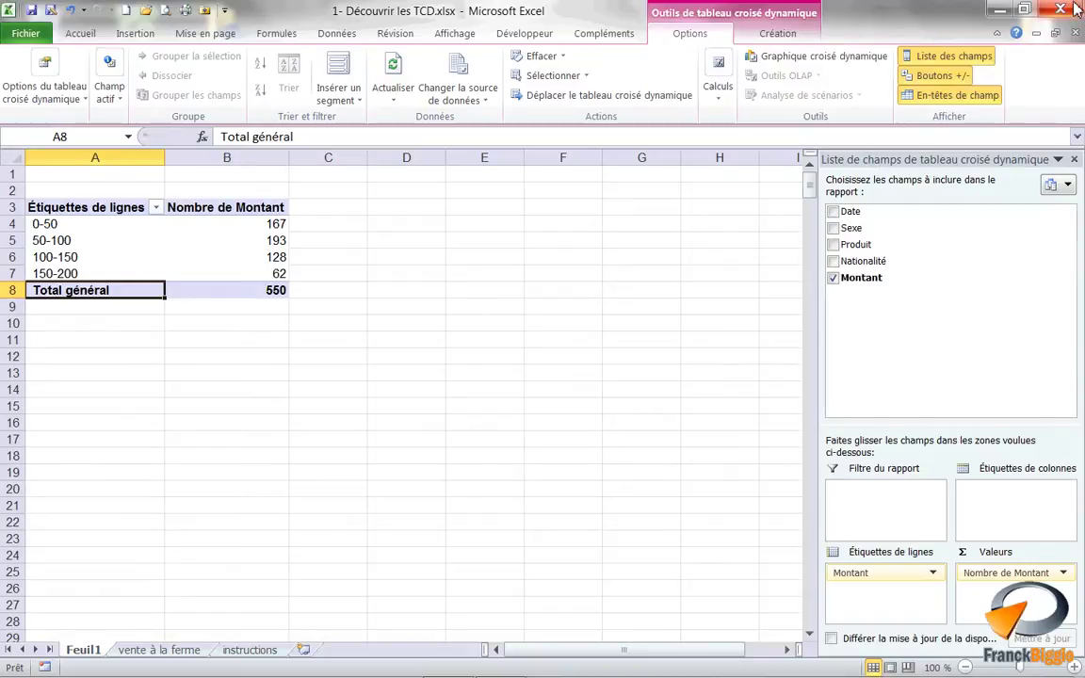
{"action": "left_click", "coordinate": [942, 56]}
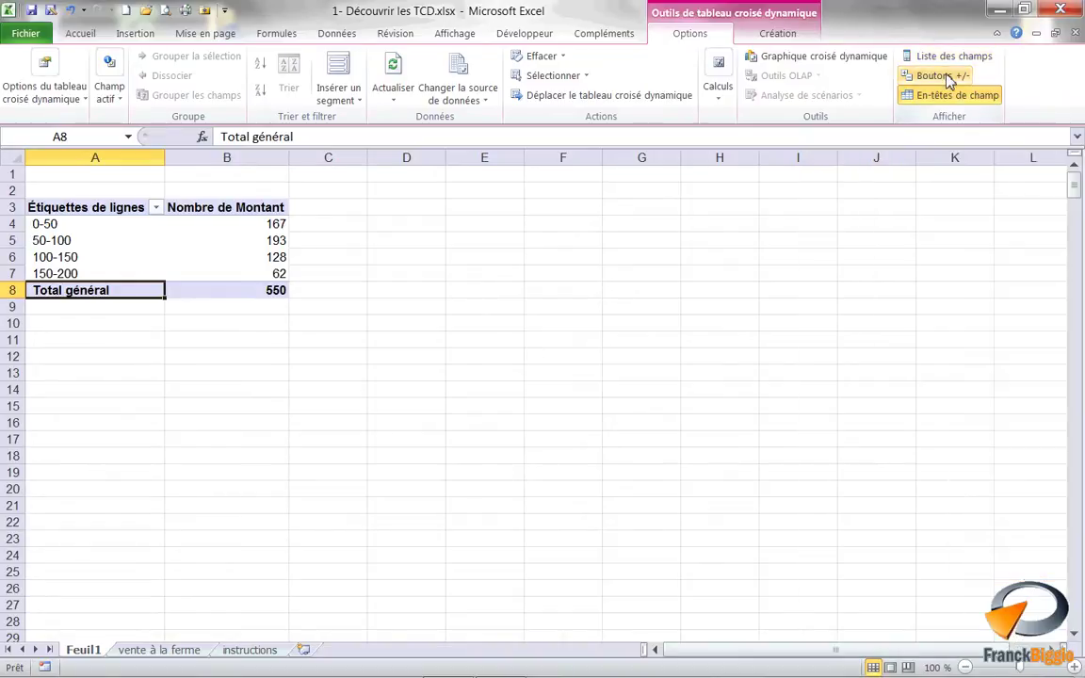
{"action": "left_click", "coordinate": [947, 95]}
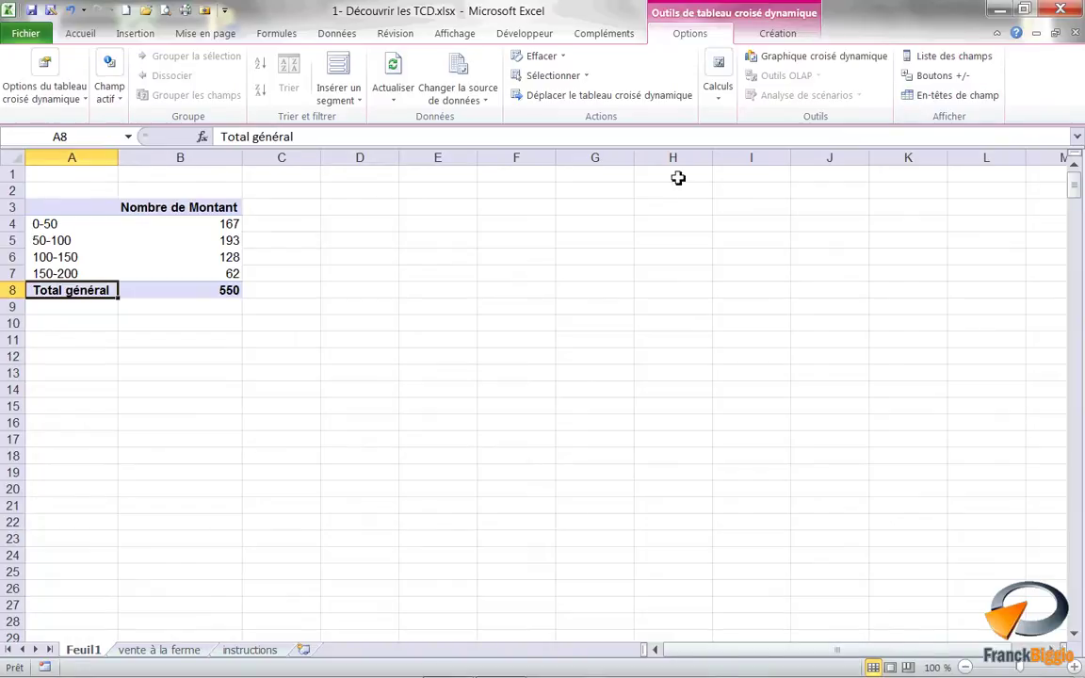
Step: Apply the purple medium pivot table style from the Création styles gallery
{"action": "left_click", "coordinate": [772, 35]}
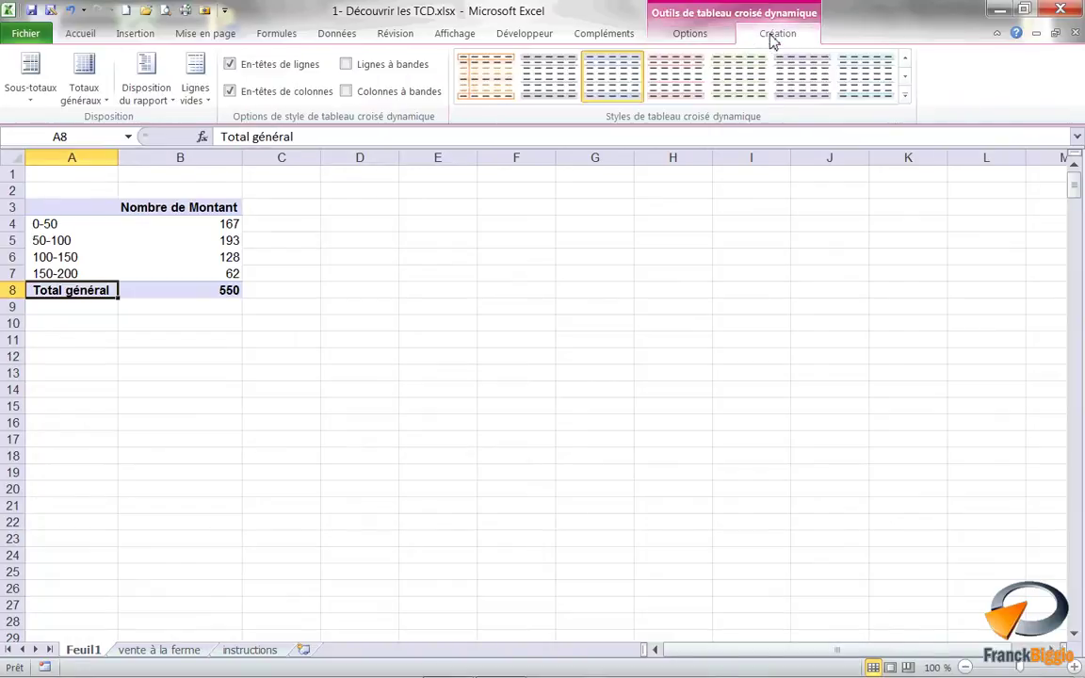
{"action": "left_click", "coordinate": [904, 94]}
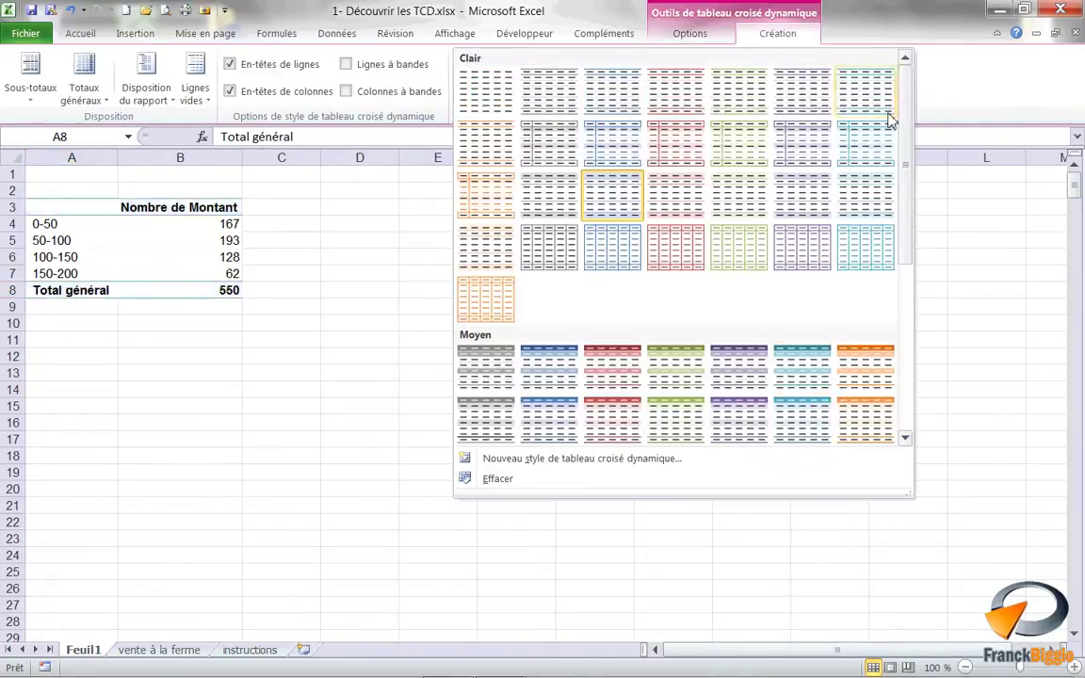
{"action": "left_click", "coordinate": [755, 433]}
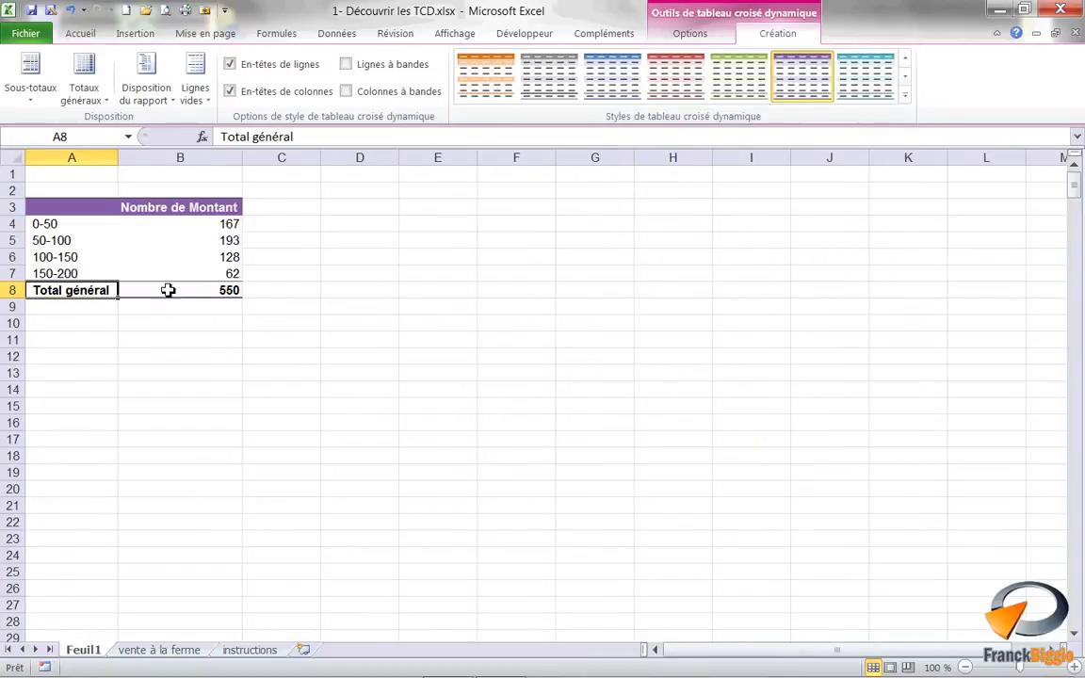
{"action": "left_click", "coordinate": [186, 208]}
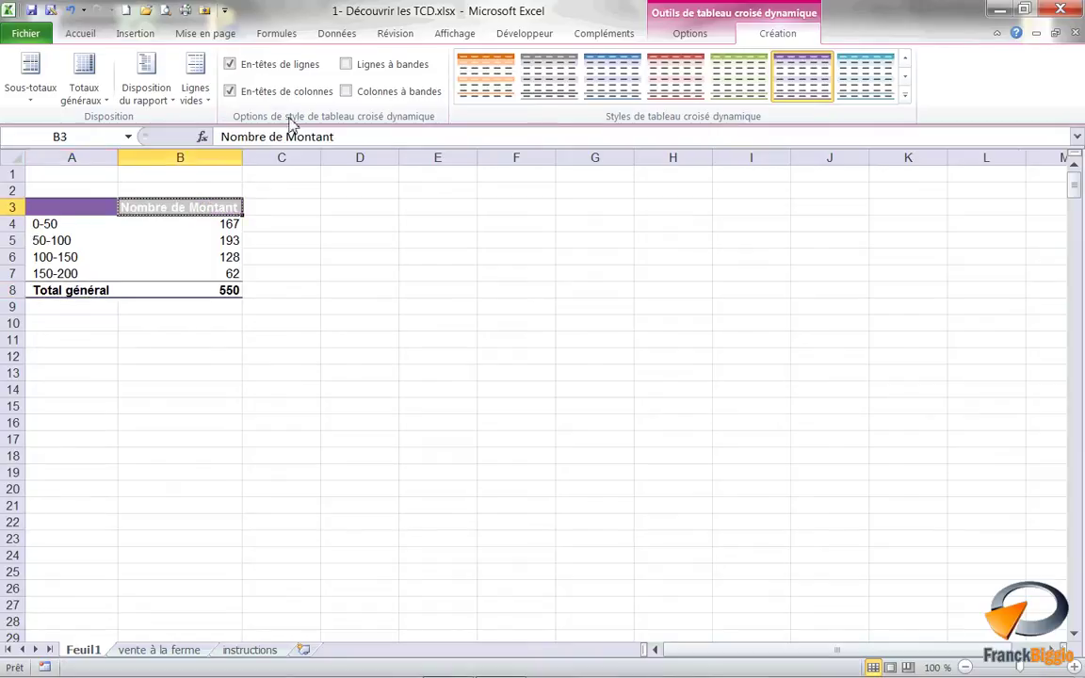
Step: Replace 'Montant' with 'vente' so the header reads 'Nombre de vente'
{"action": "double_click", "coordinate": [298, 137]}
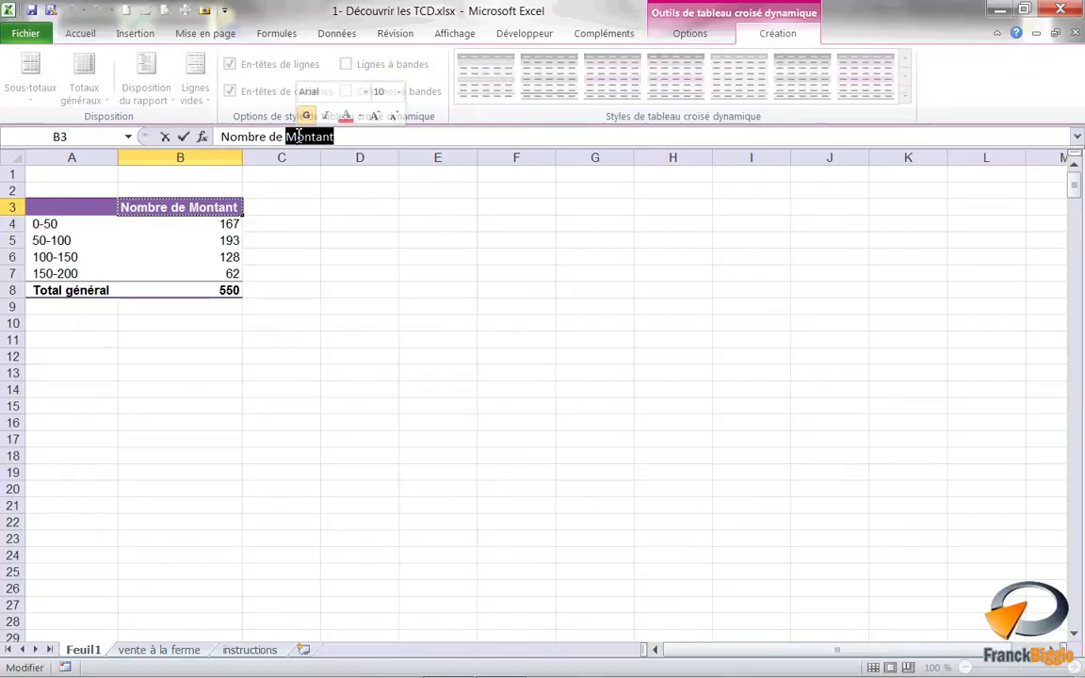
{"action": "type", "text": "vente"}
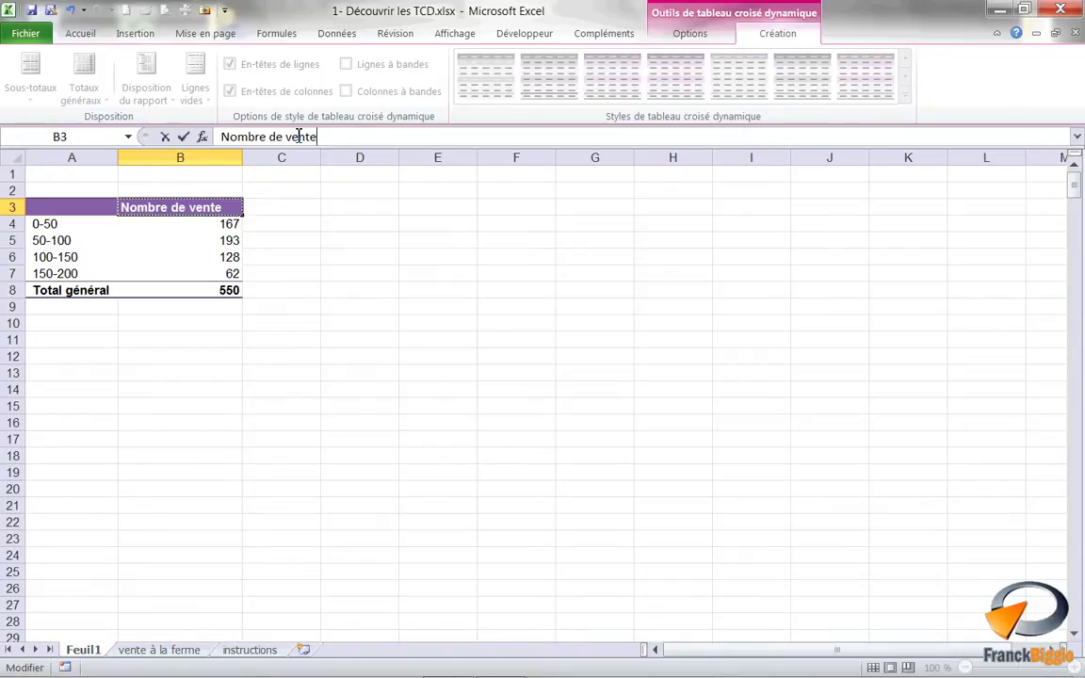
{"action": "key", "text": "Return"}
{"action": "left_click", "coordinate": [83, 208]}
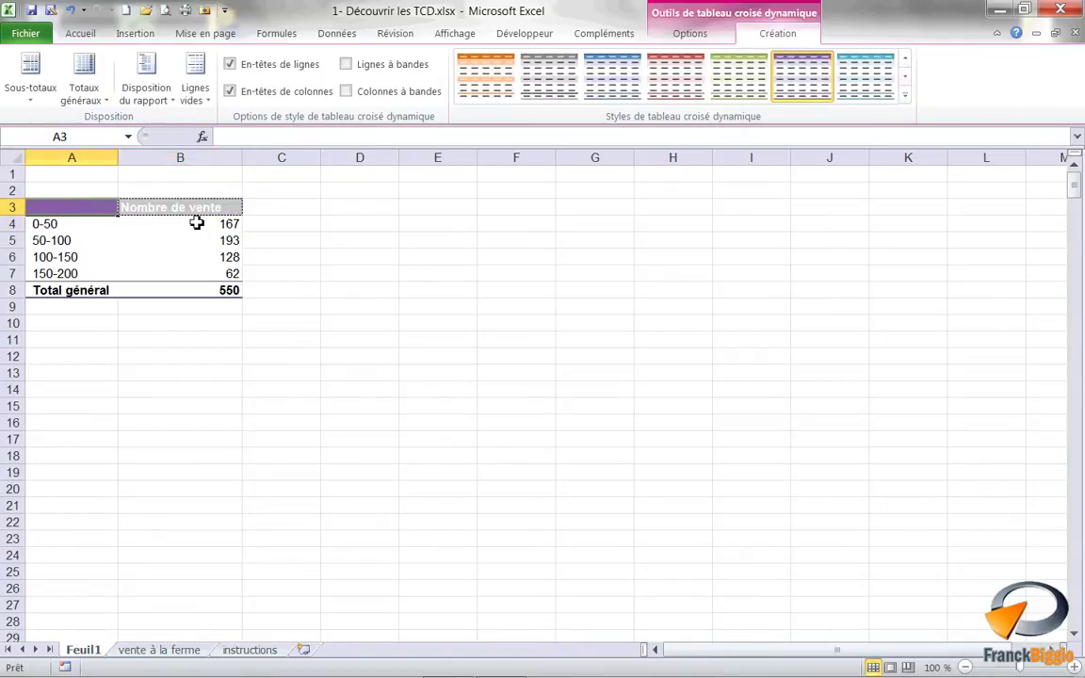
{"action": "mouse_move", "coordinate": [197, 230]}
{"action": "left_click", "coordinate": [126, 224]}
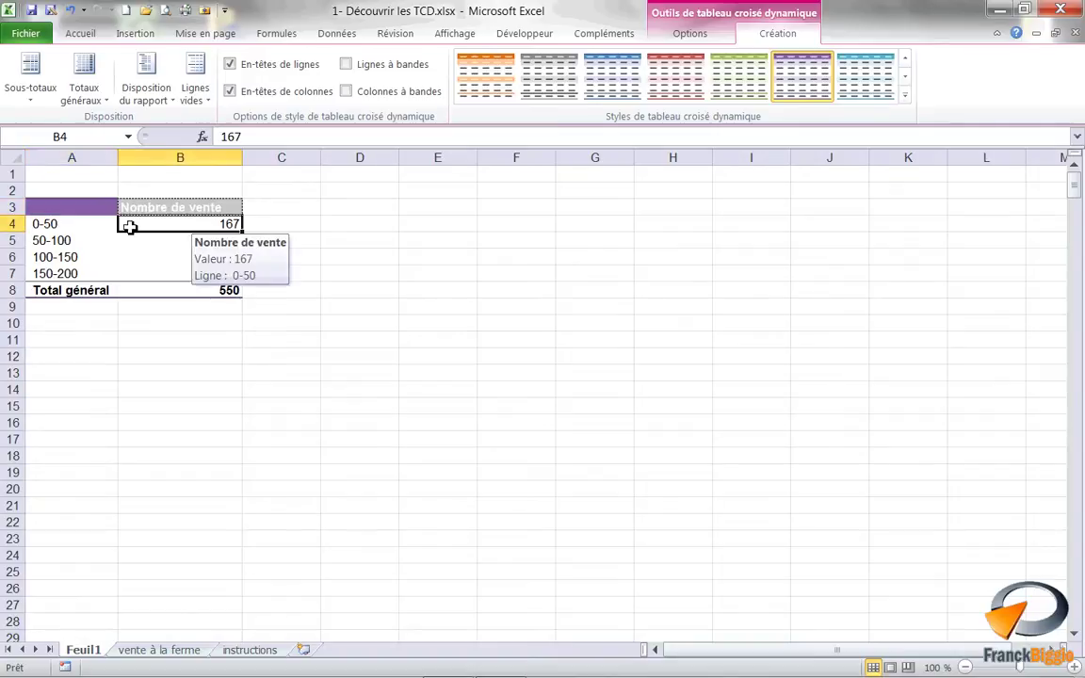
{"action": "left_click", "coordinate": [97, 206]}
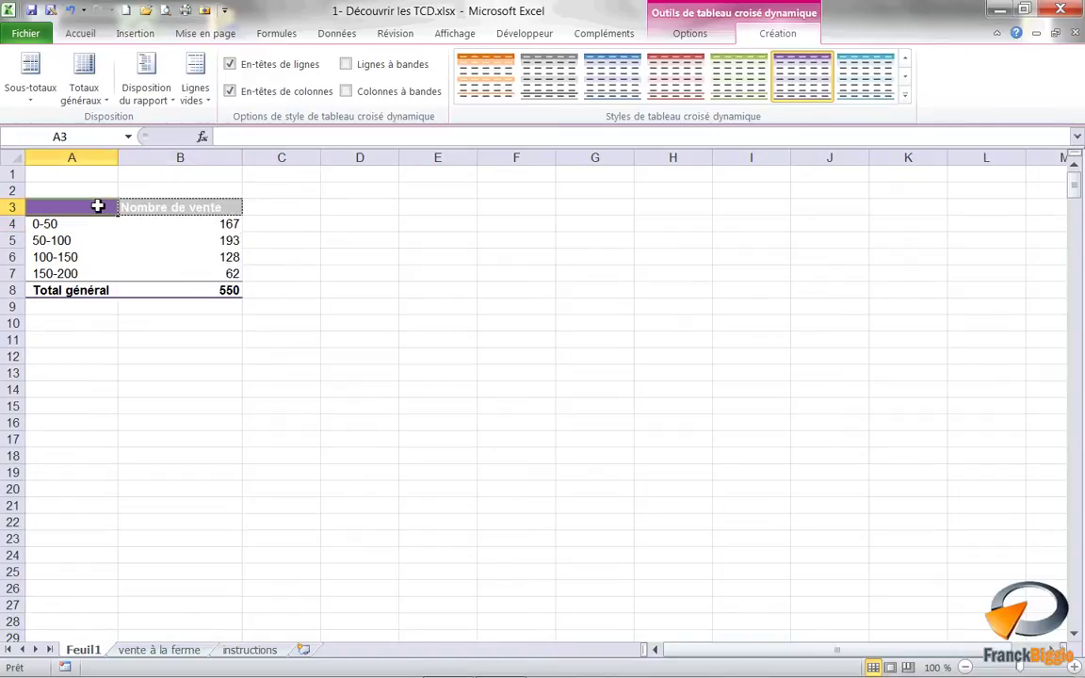